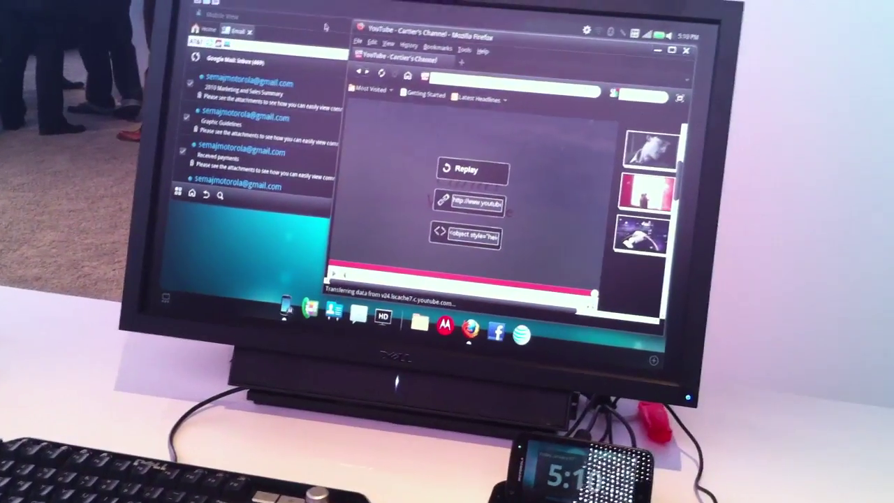
- Bring the phone's Mobile View window in front of Firefox and open the social status update widget
{"action": "left_click", "coordinate": [318, 65]}
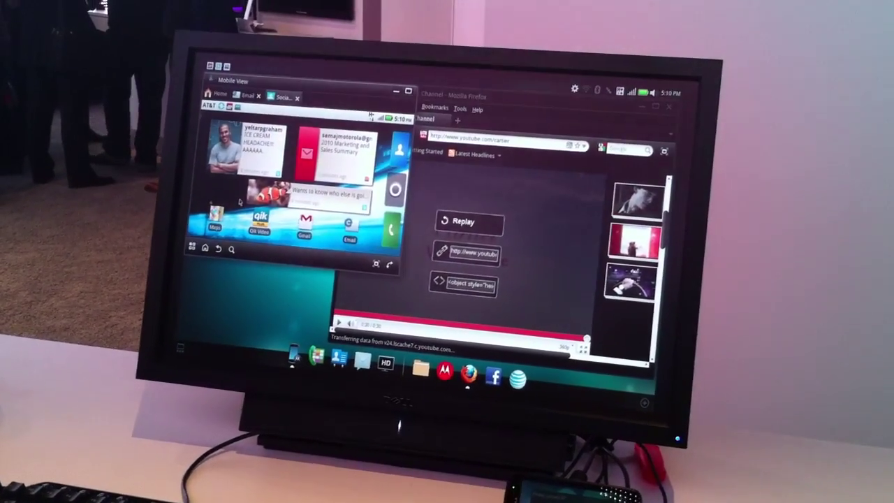
{"action": "left_click", "coordinate": [248, 149]}
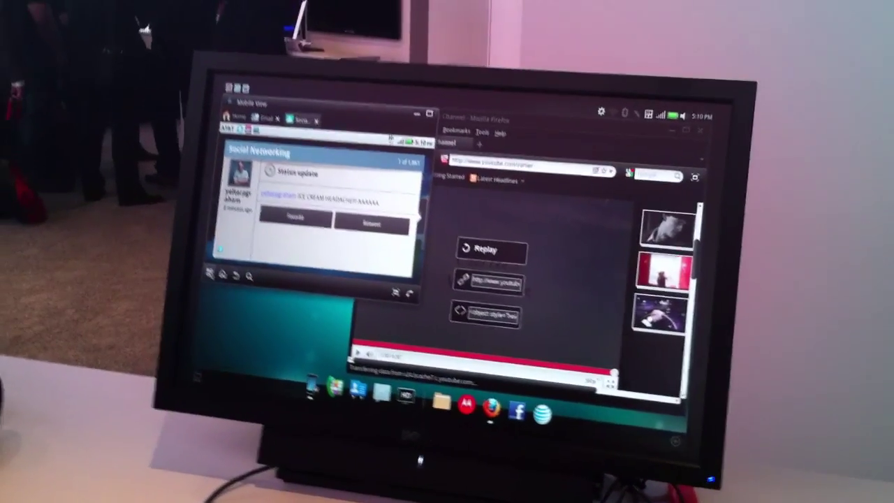
- Close the Social status update and open the phone's app drawer
{"action": "left_click", "coordinate": [235, 276]}
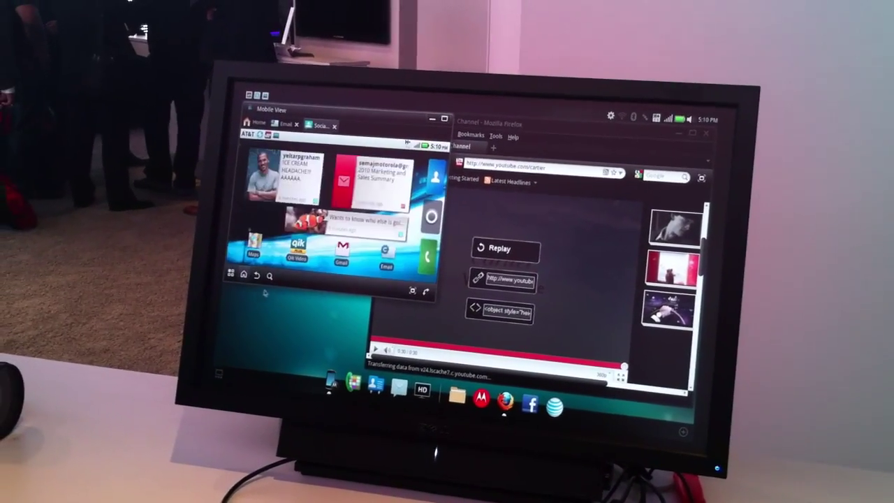
{"action": "left_click", "coordinate": [334, 126]}
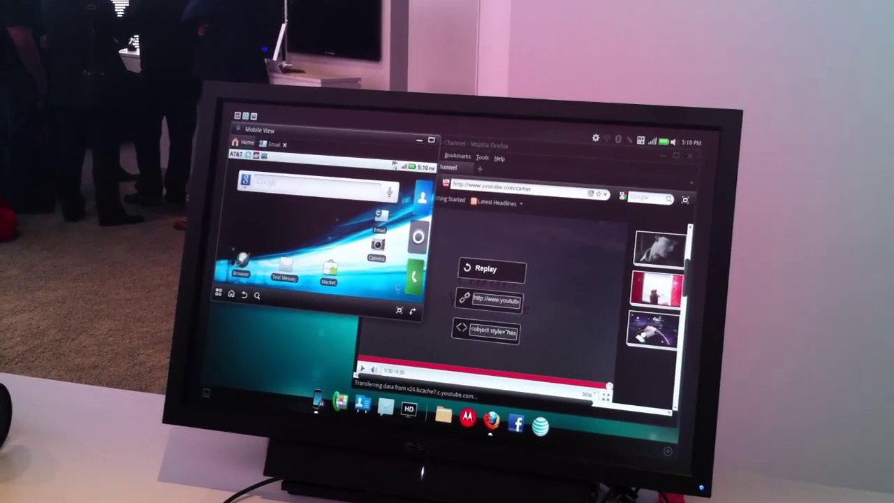
{"action": "left_click", "coordinate": [216, 289]}
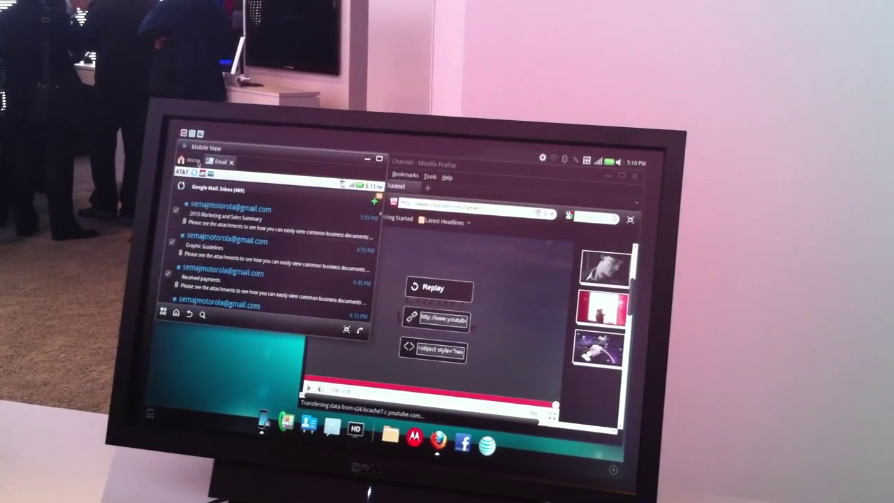
- Open Calendar from the app drawer, back out, and launch Angry Birds
{"action": "left_click", "coordinate": [198, 162]}
{"action": "left_click", "coordinate": [251, 251]}
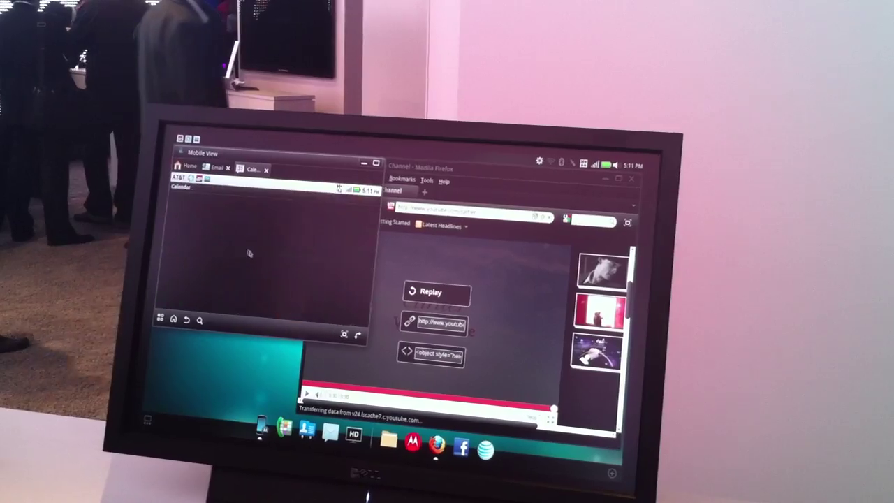
{"action": "key", "text": "Escape"}
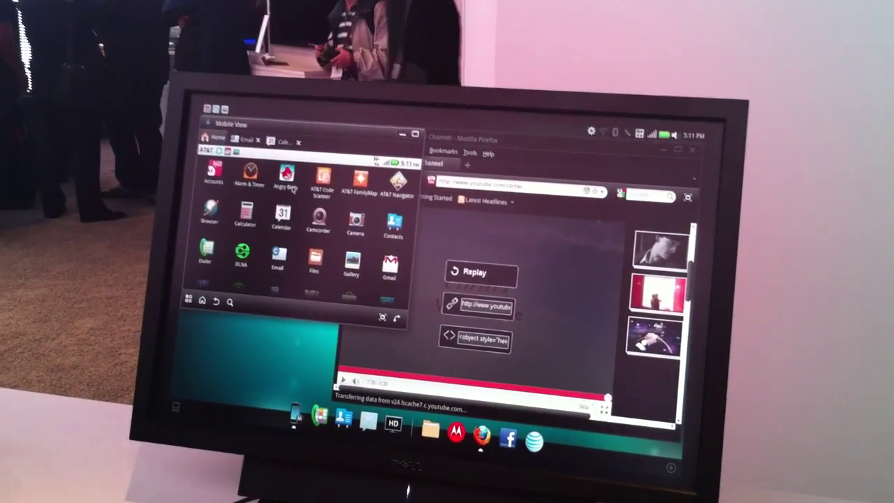
{"action": "left_click", "coordinate": [286, 221]}
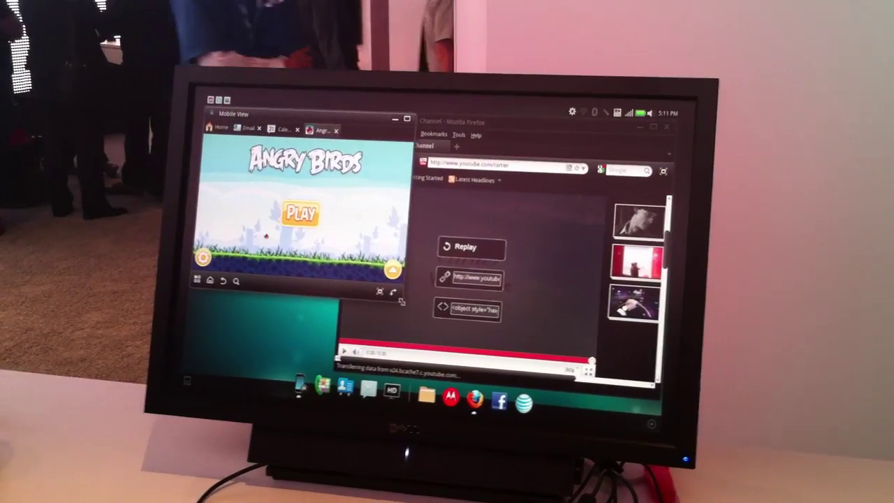
- Shrink the Mobile View window, switch it to full screen, and press Play in Angry Birds
{"action": "left_click_drag", "start_coordinate": [401, 302], "coordinate": [384, 227]}
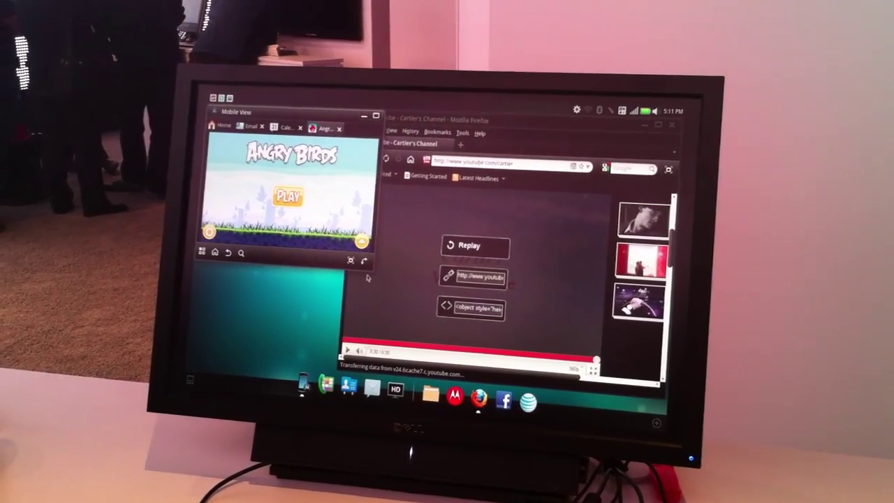
{"action": "left_click", "coordinate": [355, 259]}
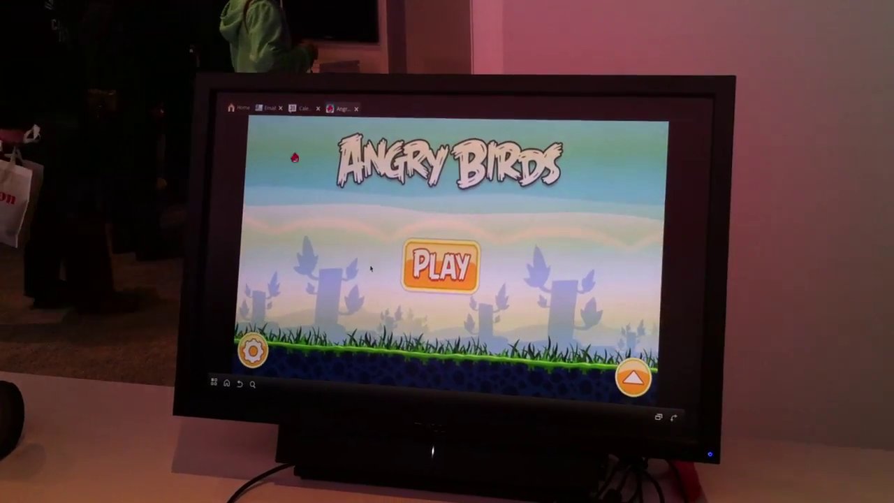
{"action": "left_click", "coordinate": [441, 266]}
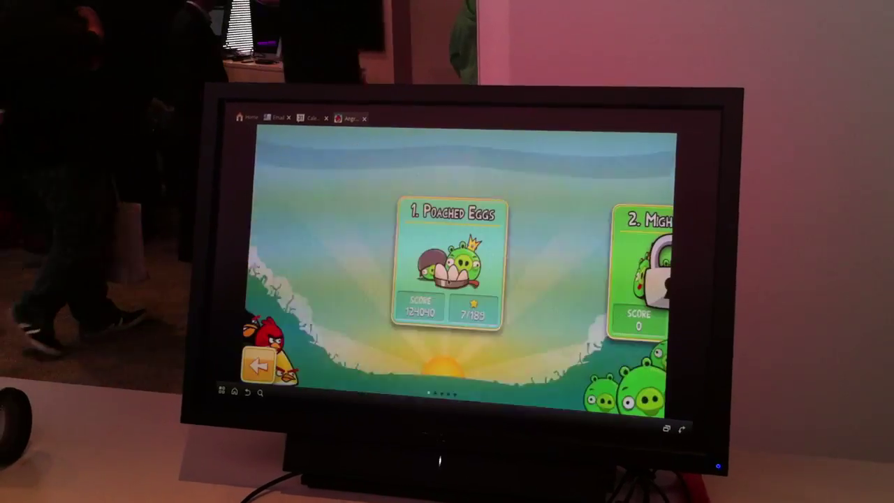